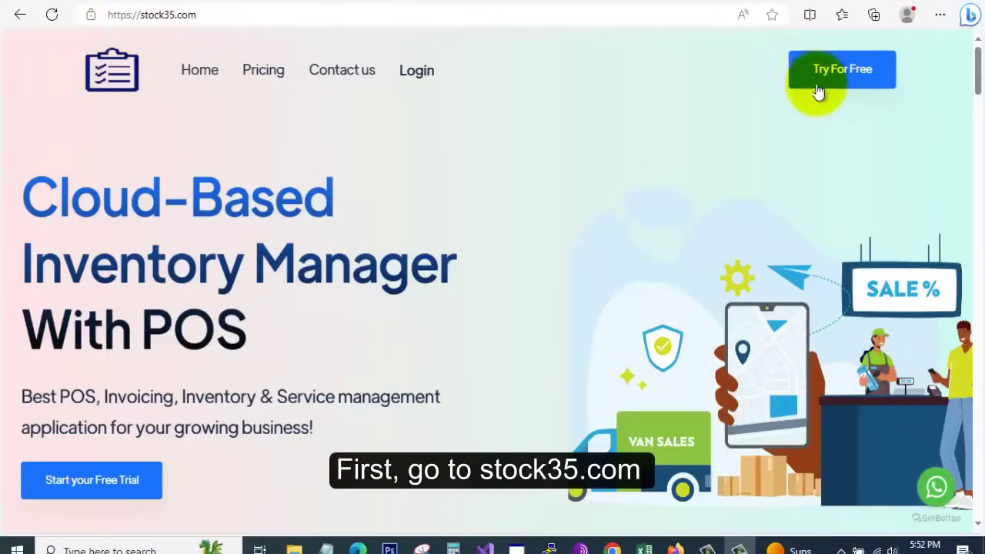
Start a free Stock35 trial from the website to reach the Home dashboard.
click(823, 67)
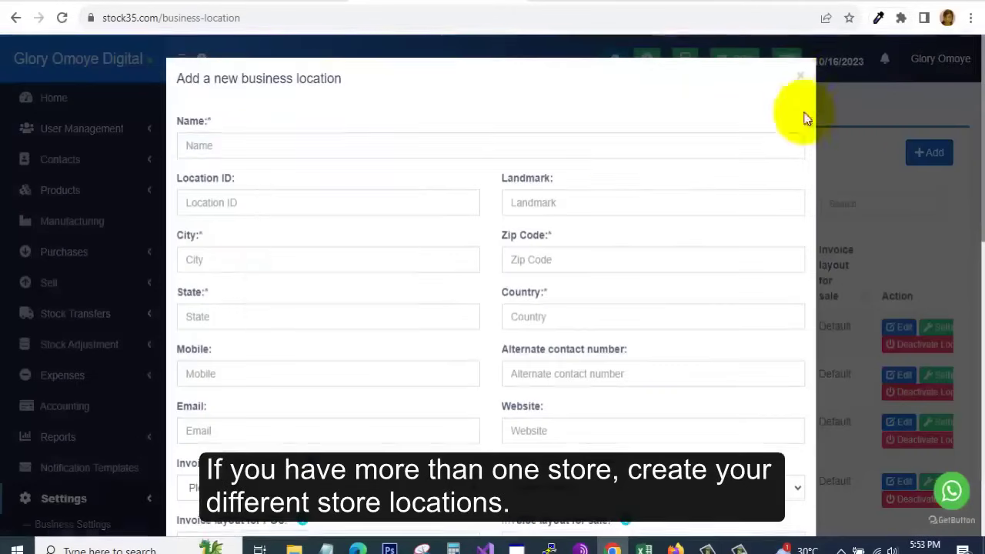
Enter 'Lekki Branch' as the new business location's name and review the form.
click(618, 146)
text(Lekki Branch)
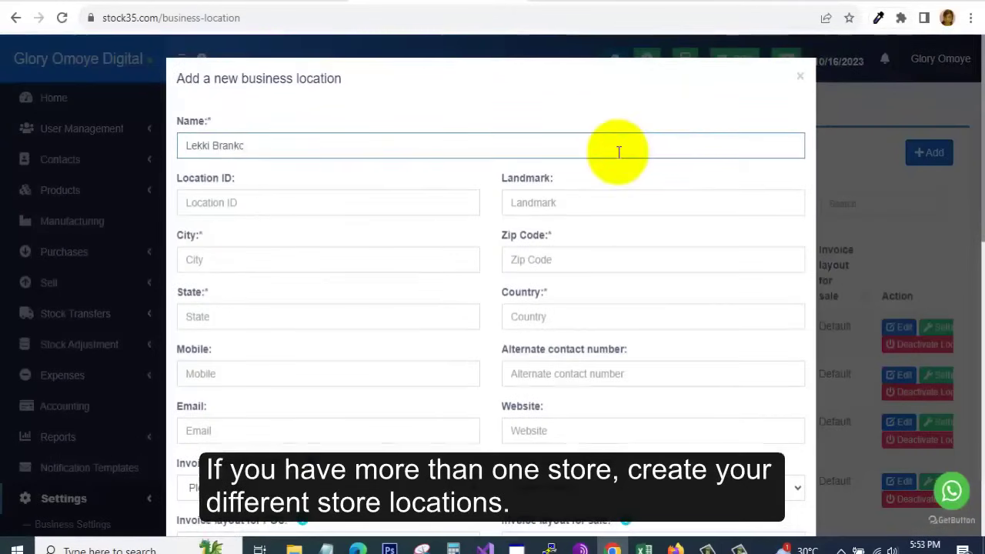
scroll(816, 236, down, 10)
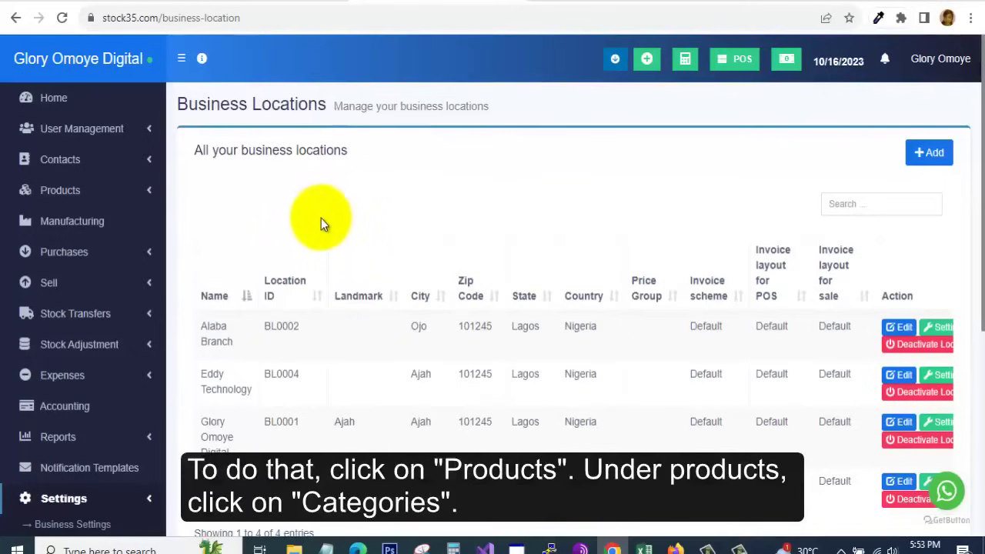
Under Products > Categories, add a category named 'Drinks' and close the form.
click(145, 193)
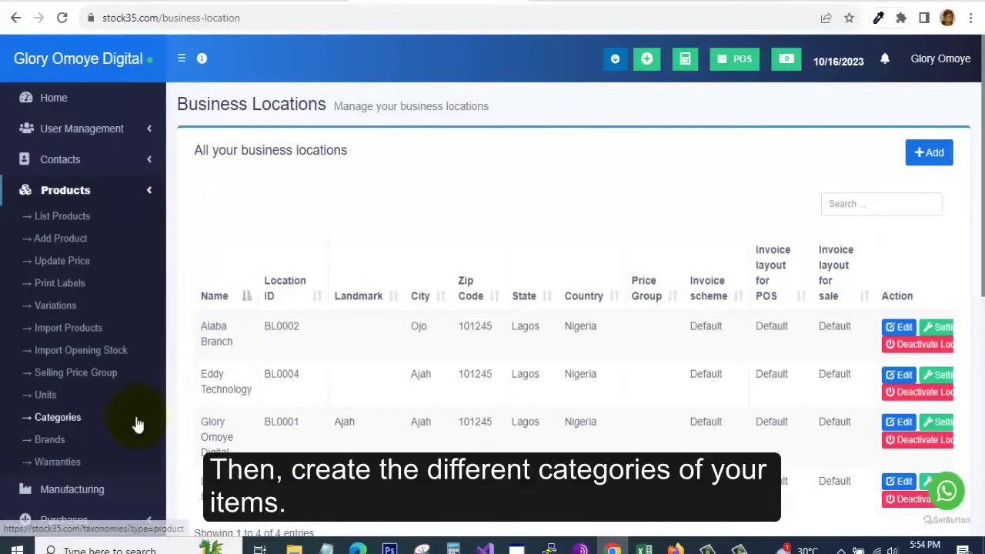
click(57, 417)
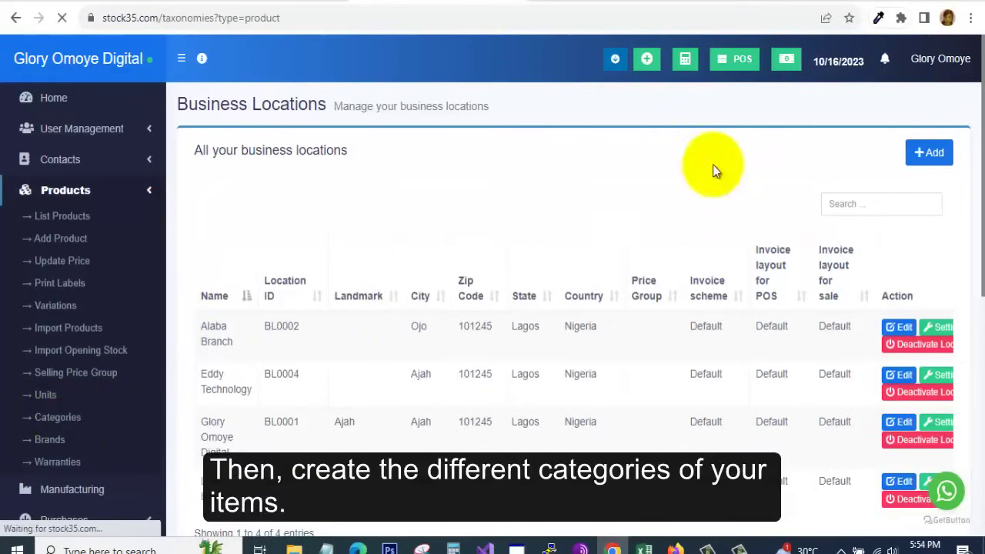
click(927, 154)
click(389, 147)
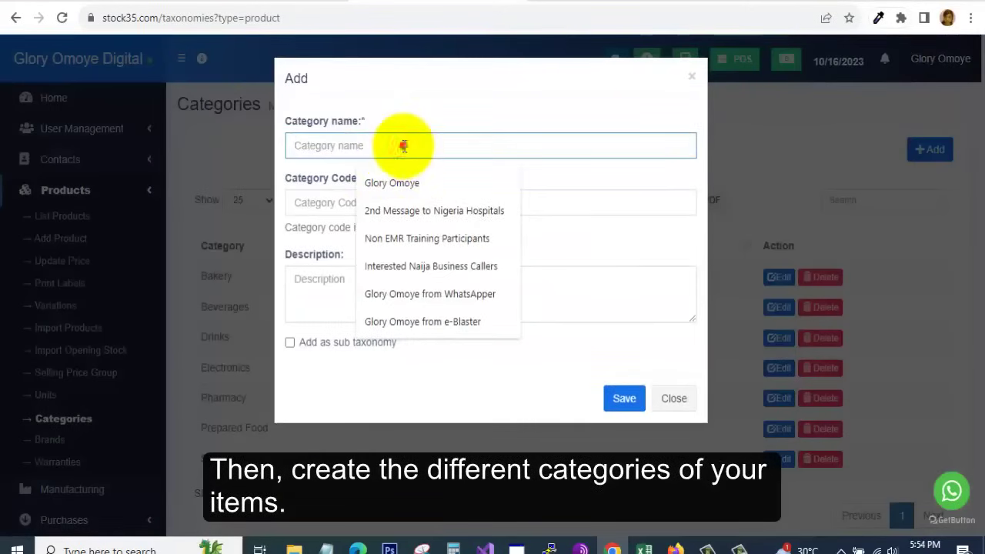
text(Drinks)
click(670, 393)
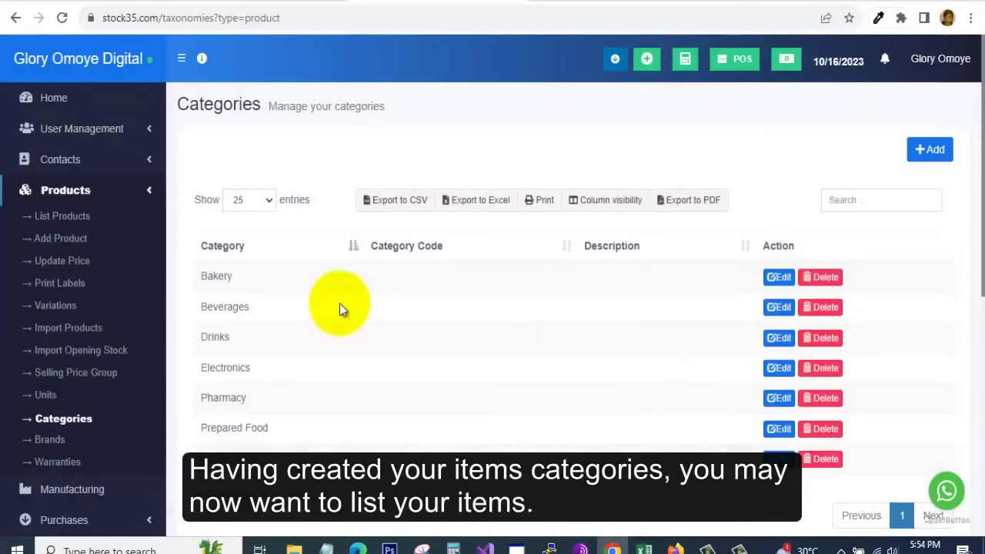
Begin an 'Apple Laptop' product, then download the bulk product import template.
click(74, 241)
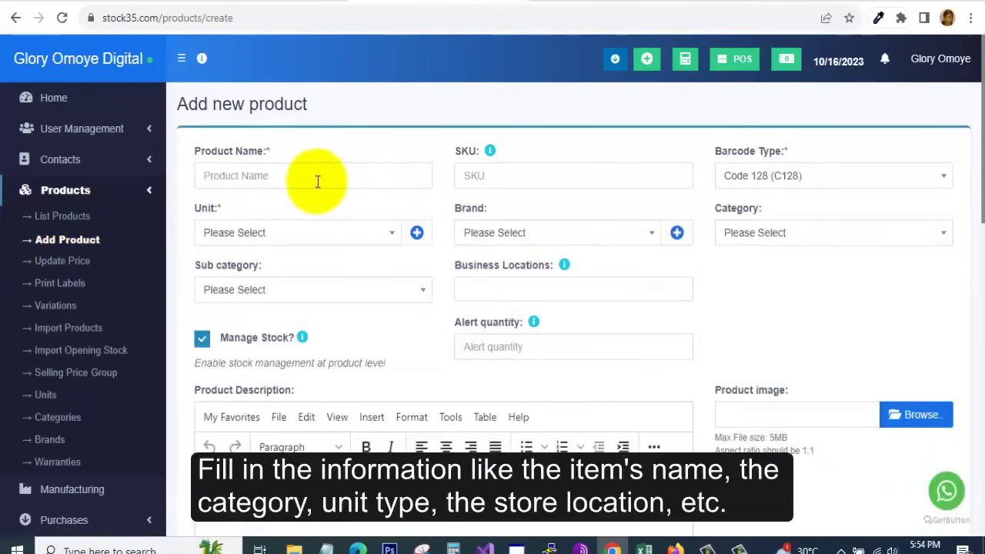
click(307, 178)
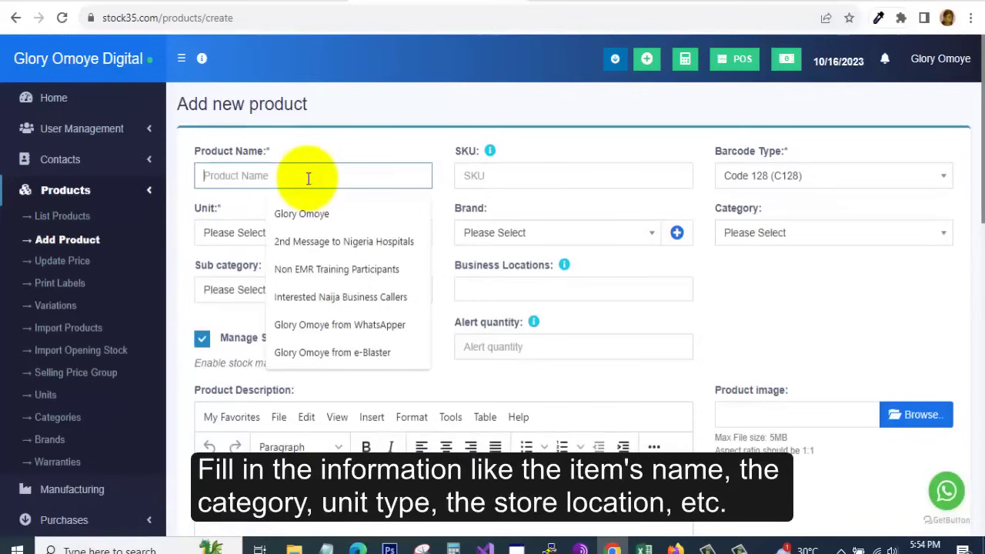
text(Apple Lap)
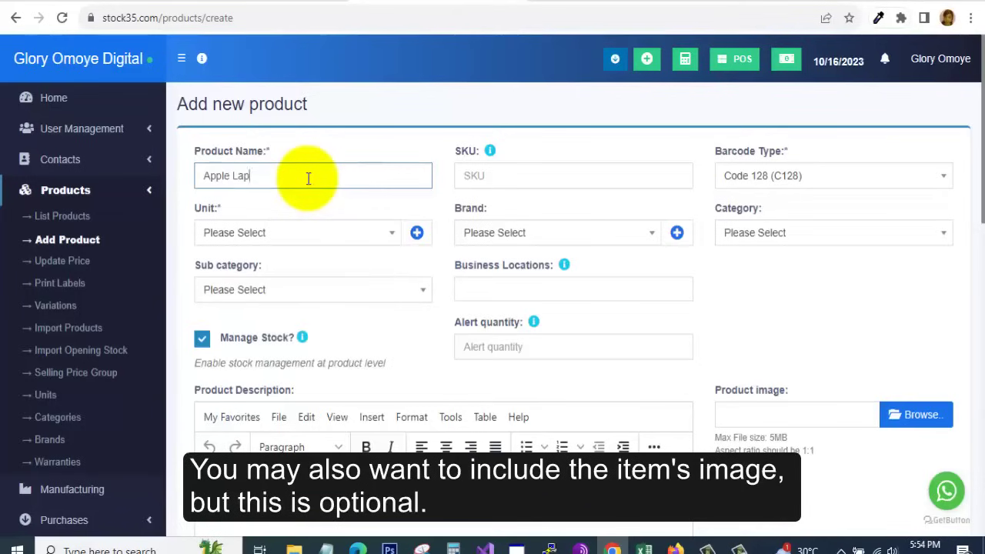
text(top)
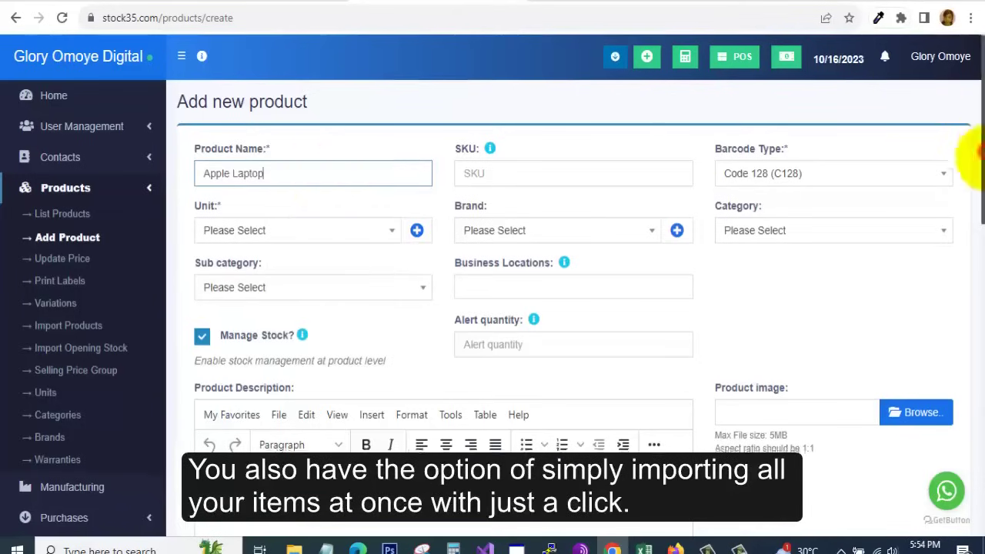
scroll(968, 162, down, 3)
scroll(975, 214, up, 3)
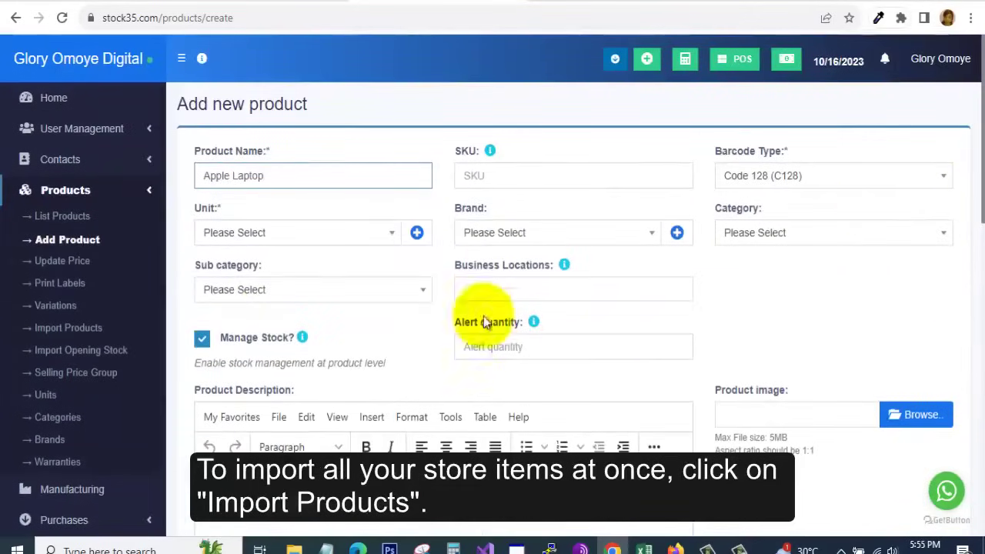
click(52, 331)
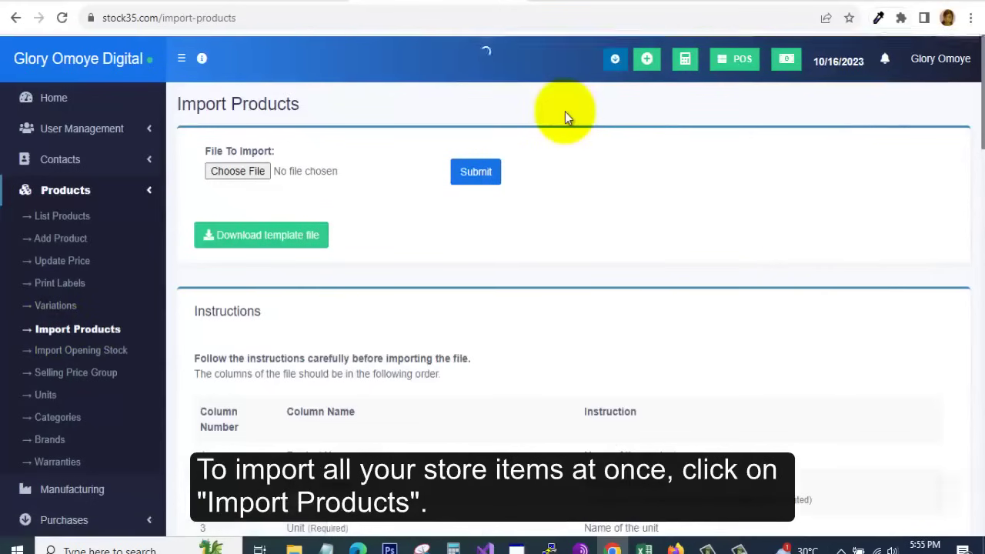
click(261, 238)
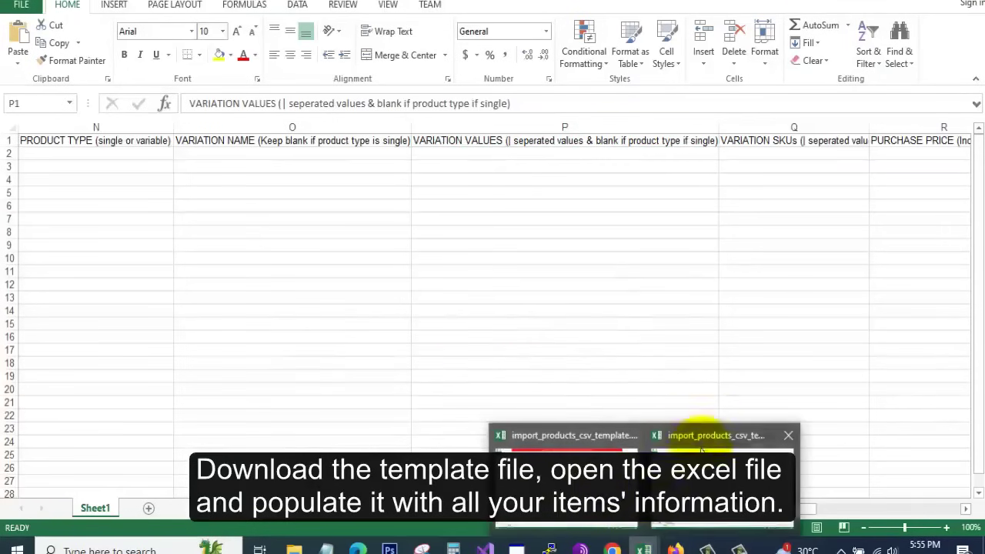
Check the prefilled electronics rows in Excel, from Earphones to Electric razor, and its File > Info.
click(699, 434)
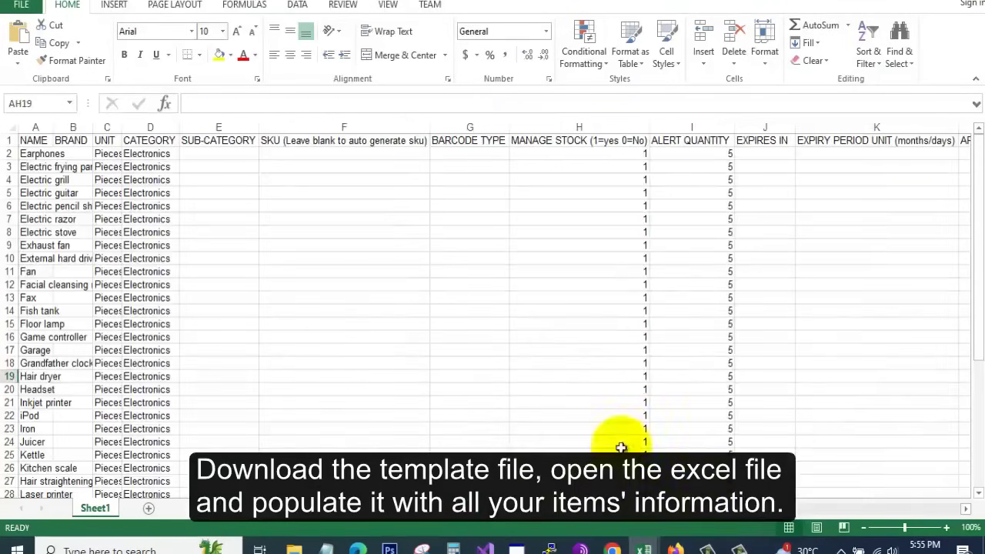
click(40, 154)
key(ctrl+c)
click(44, 219)
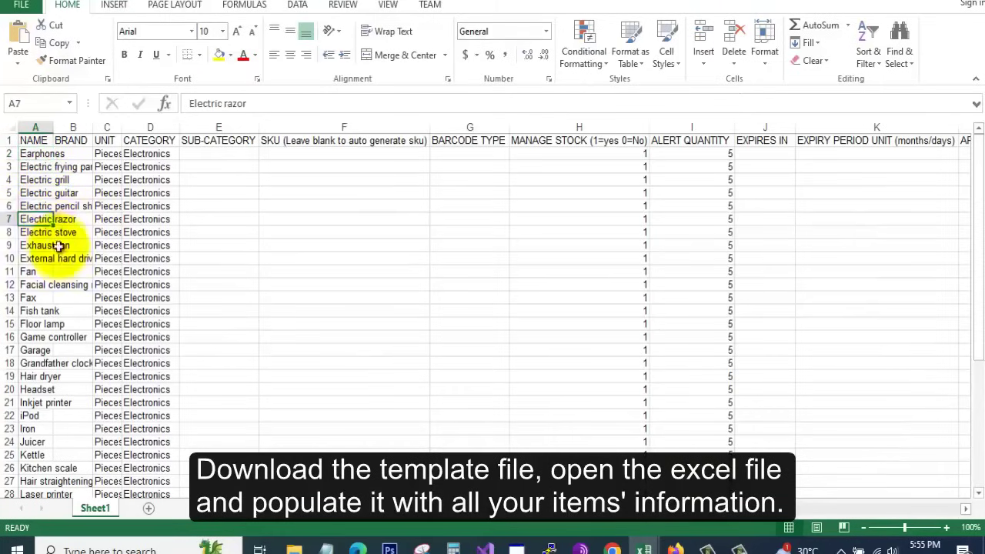
click(73, 257)
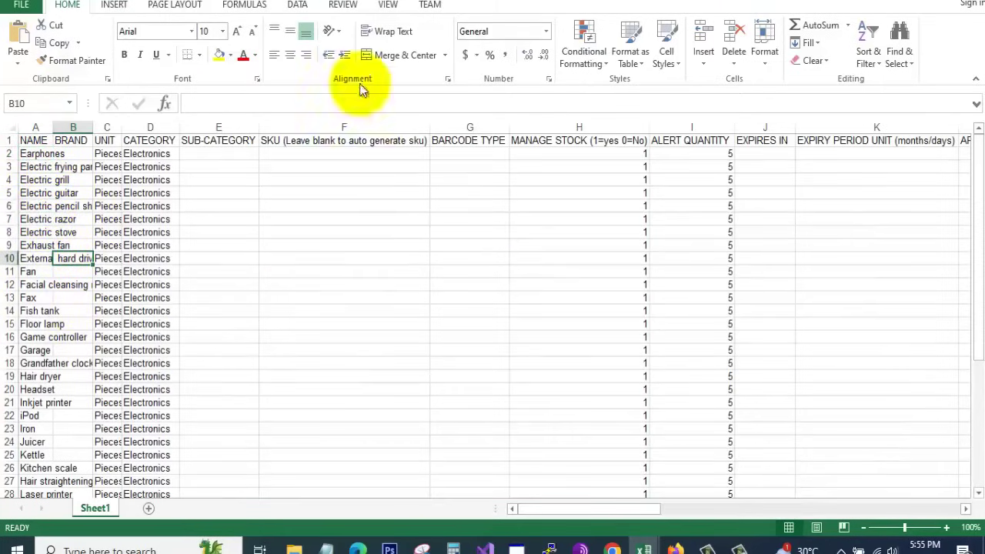
click(22, 7)
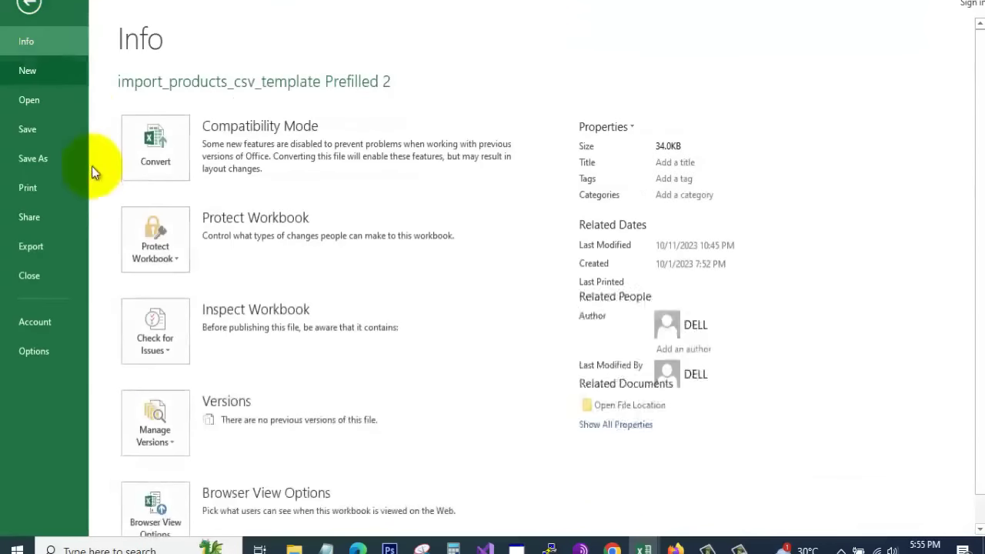
click(31, 11)
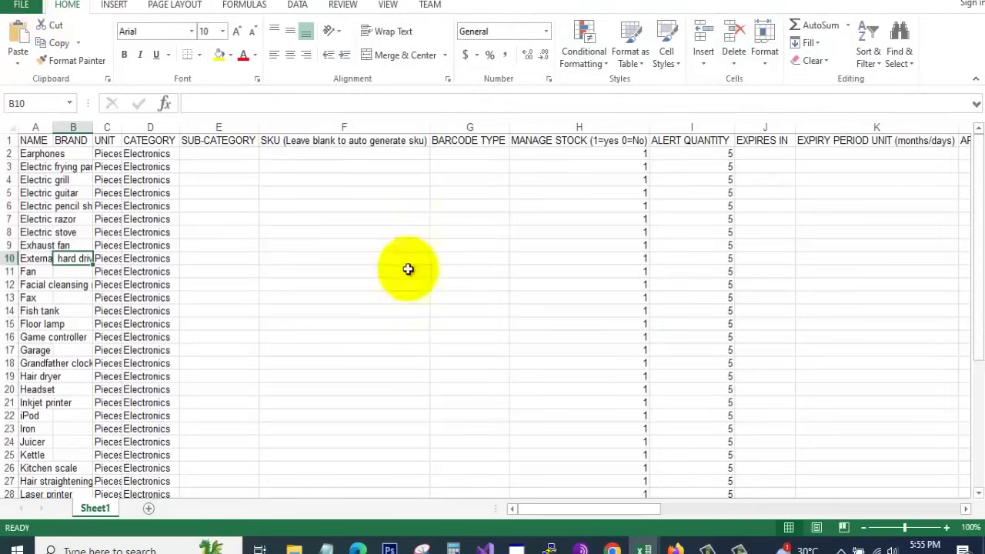
Upload and submit the prefilled product workbook, then review the resulting product list.
click(612, 548)
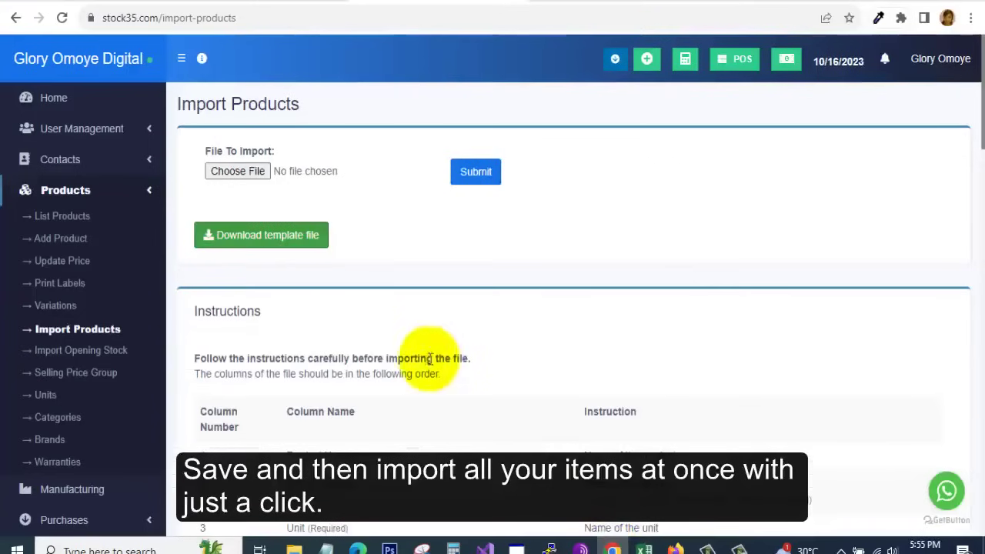
click(252, 169)
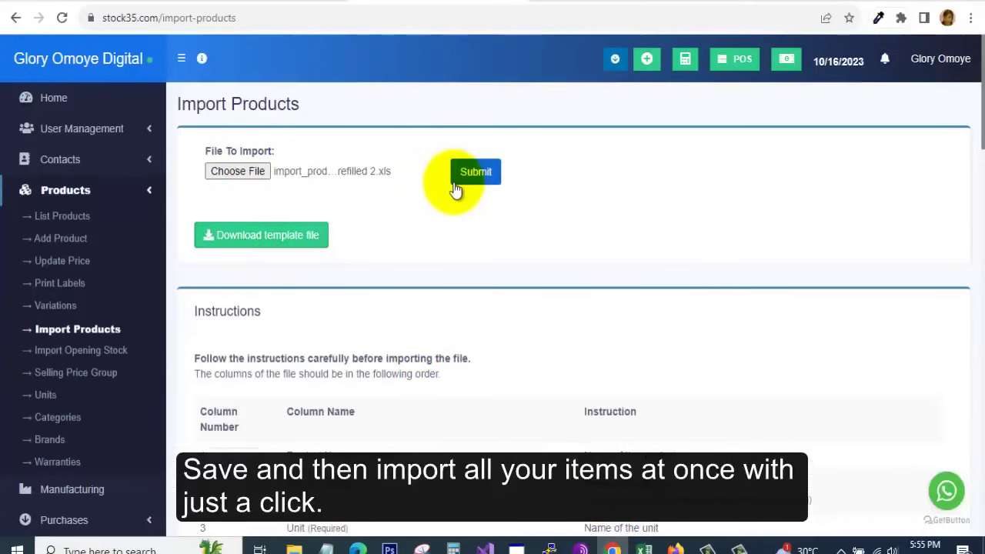
click(458, 190)
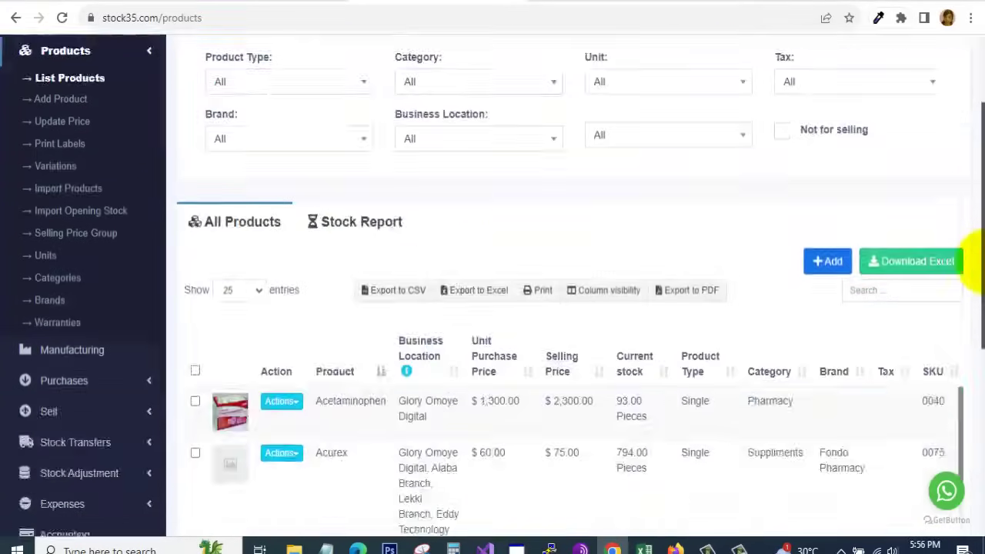
mouse_move(967, 308)
mouse_down()
mouse_move(968, 440)
mouse_move(981, 201)
mouse_up()
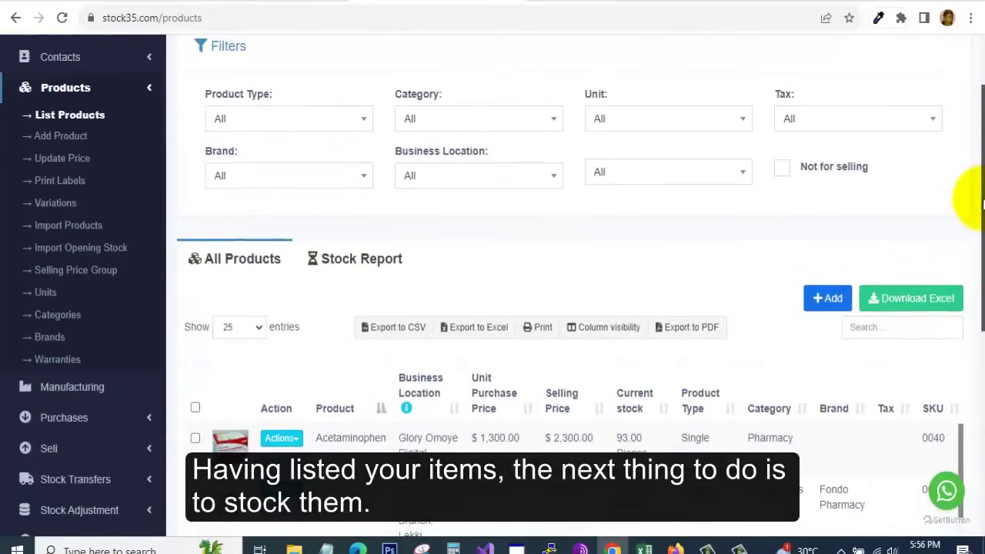
click(153, 420)
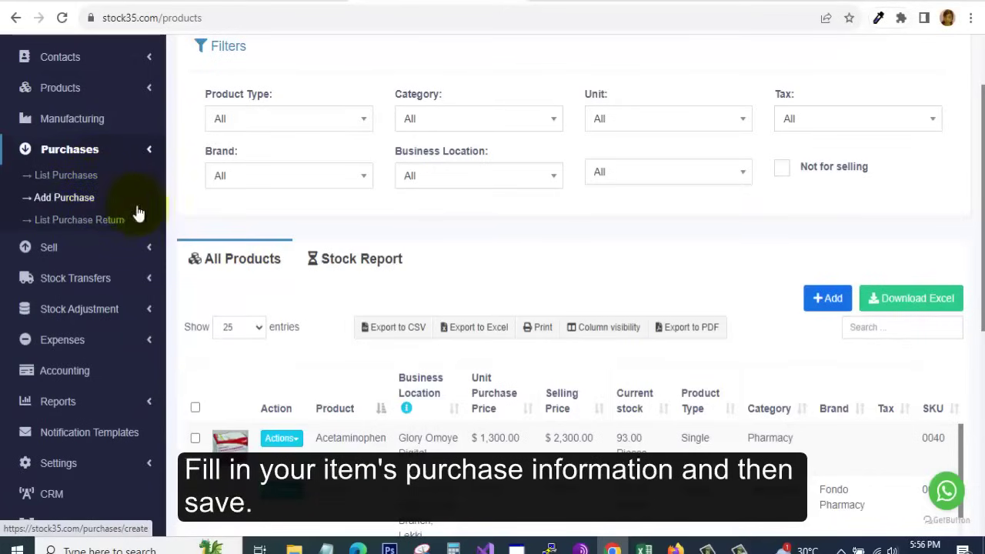
From the Add Purchase form's Import Products window, download the purchase import template.
click(79, 198)
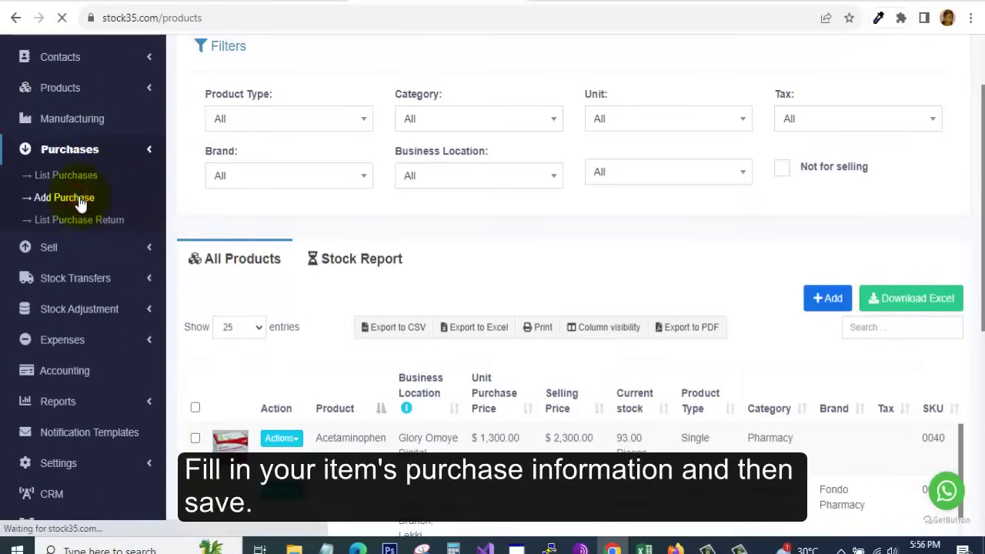
scroll(970, 153, down, 3)
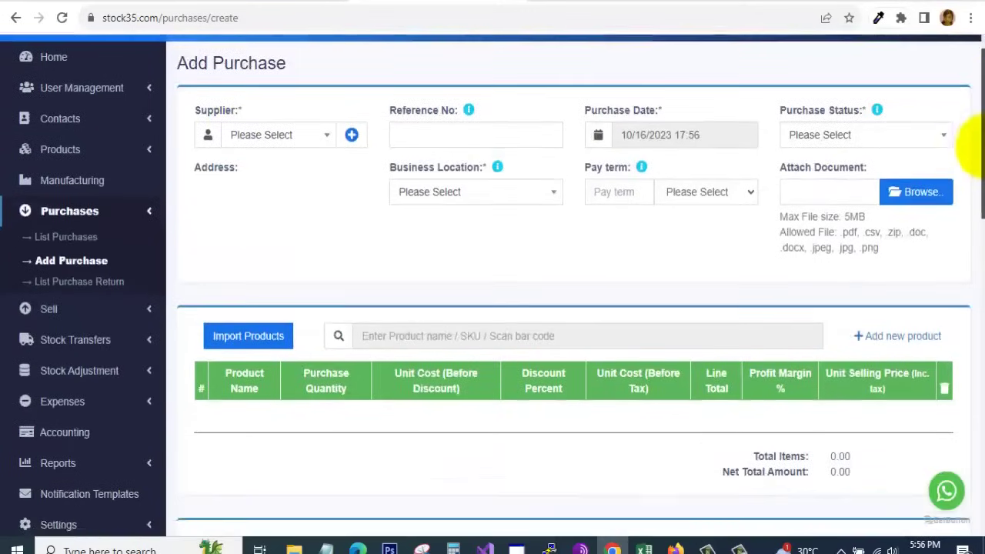
scroll(979, 176, up, 3)
mouse_move(976, 150)
mouse_down()
mouse_move(974, 477)
mouse_move(977, 131)
mouse_up()
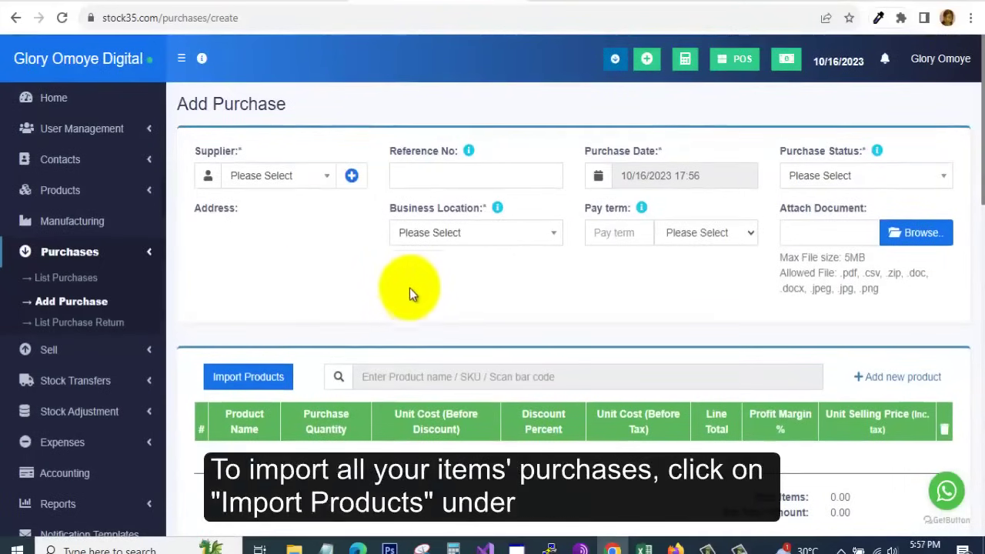
click(246, 377)
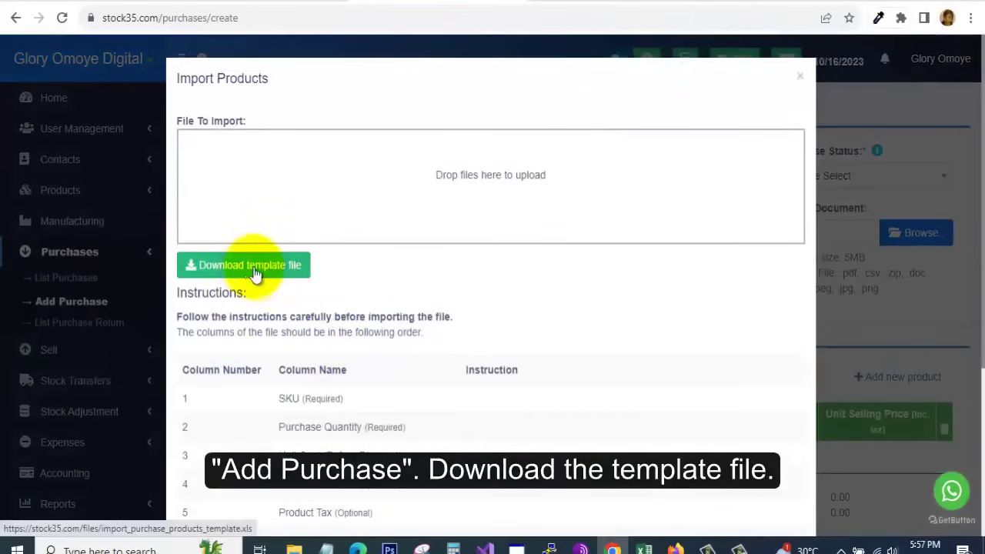
click(249, 267)
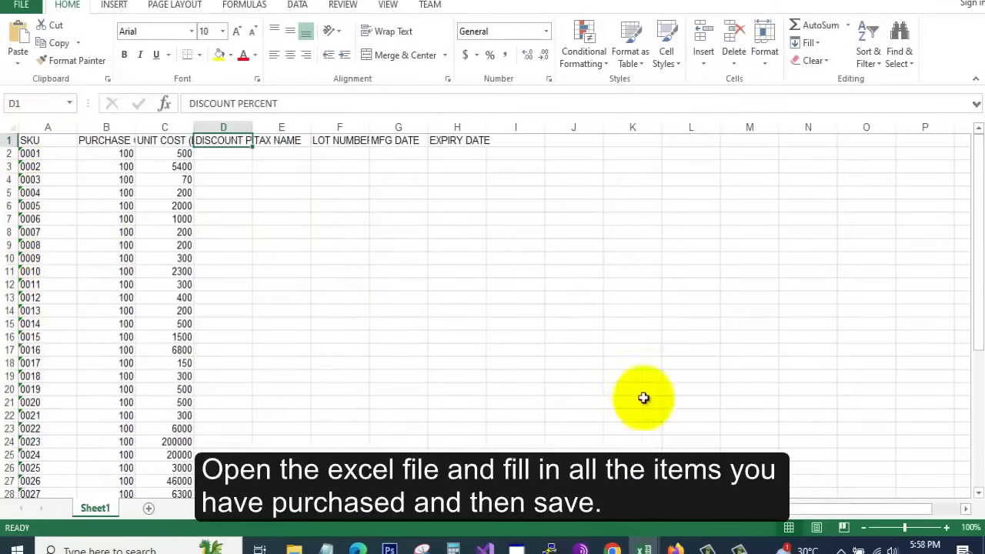
Return from Excel to the Stock35 Add Purchase form in Chrome.
click(612, 548)
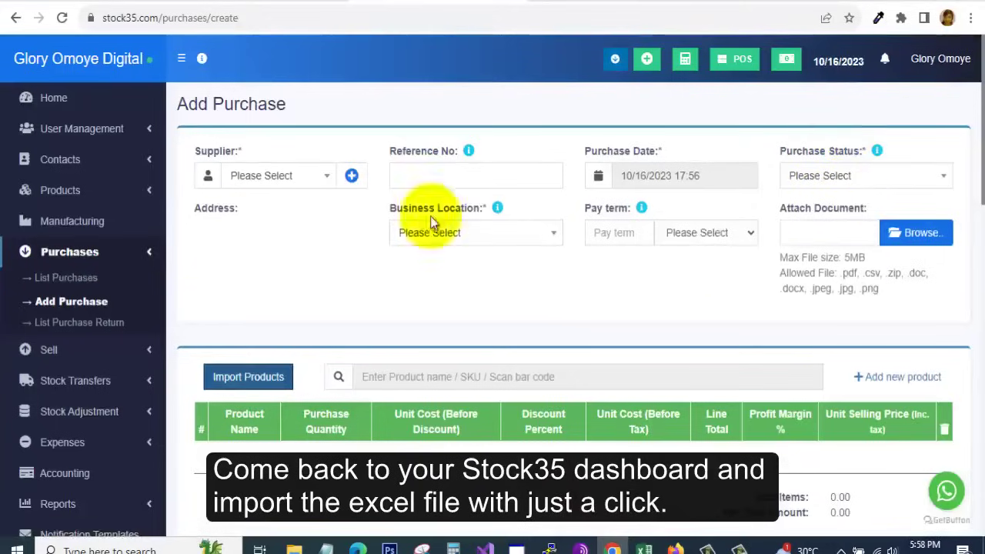
Scroll through the All Purchases table showing two Spring Nigeria Limited purchases.
scroll(939, 144, down, 3)
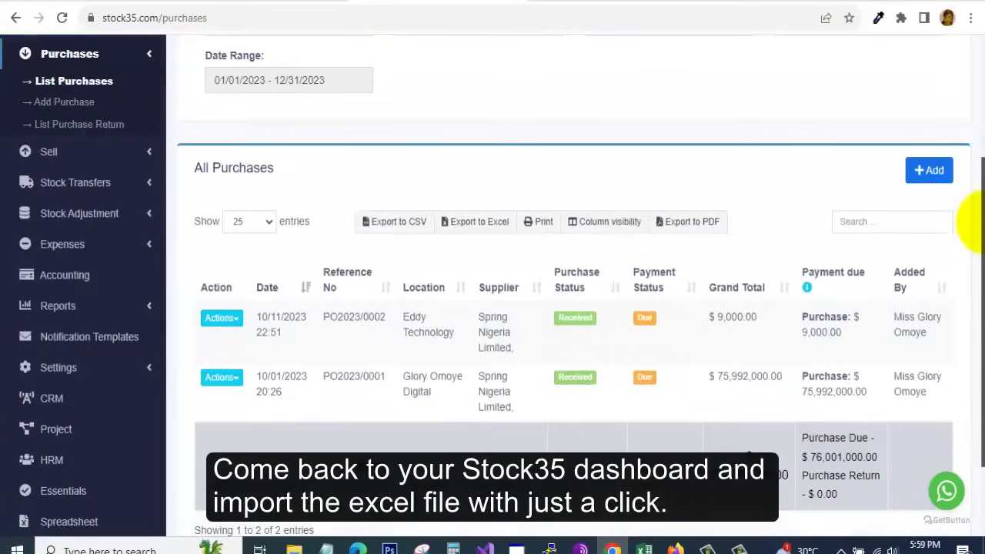
drag(977, 223, 976, 111)
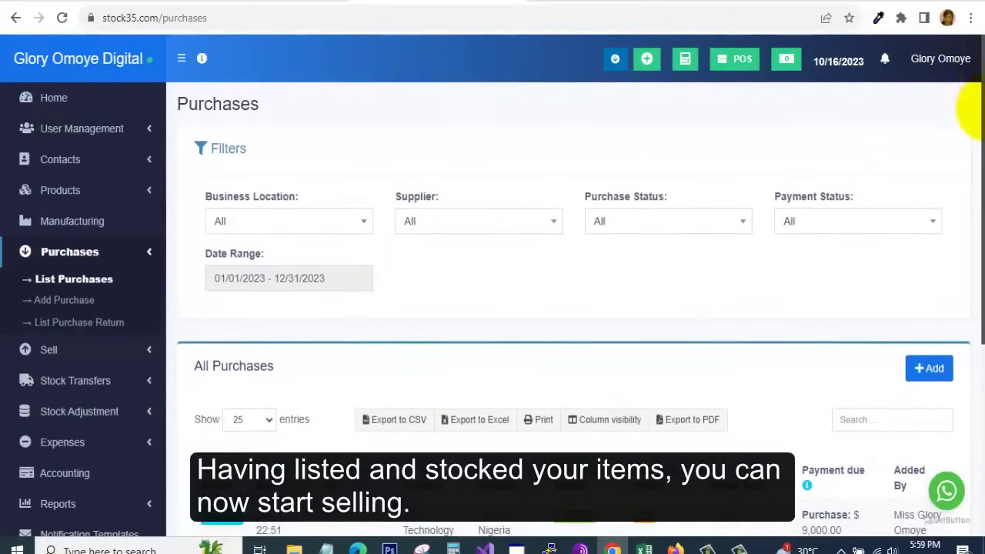
Sell Acetaminophen, Bluetooth speaker, bread and Bread maker for cash and print invoice 0012.
click(737, 61)
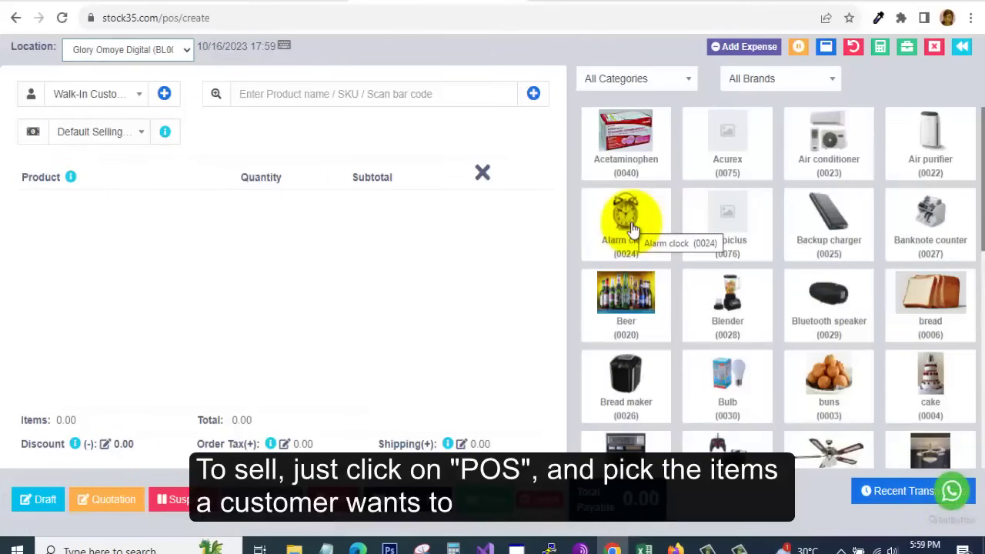
click(651, 165)
click(803, 341)
click(895, 326)
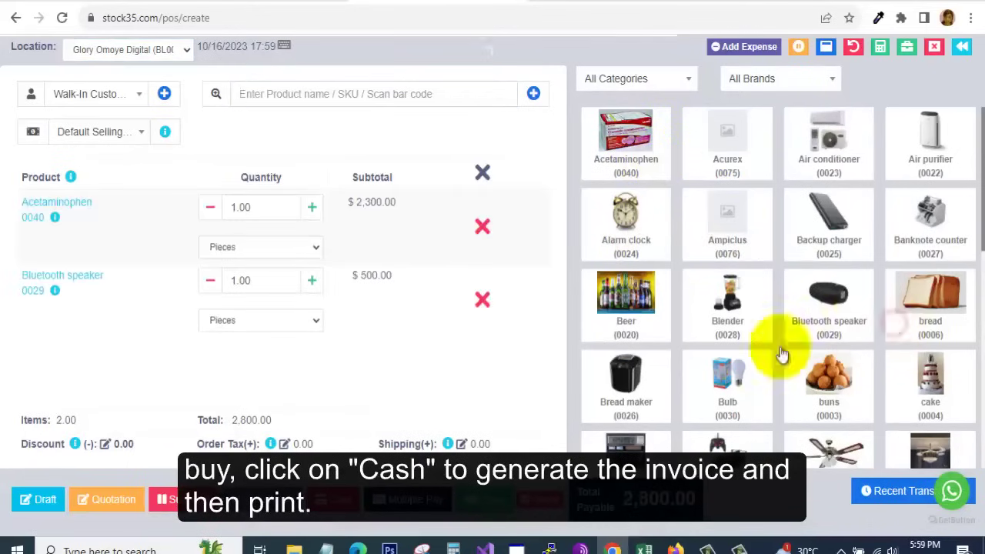
click(638, 400)
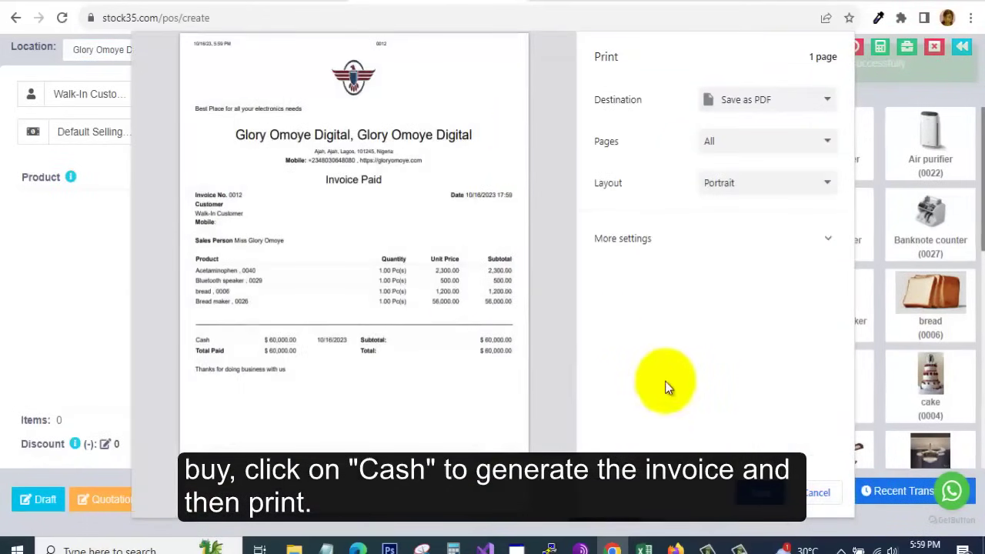
click(812, 494)
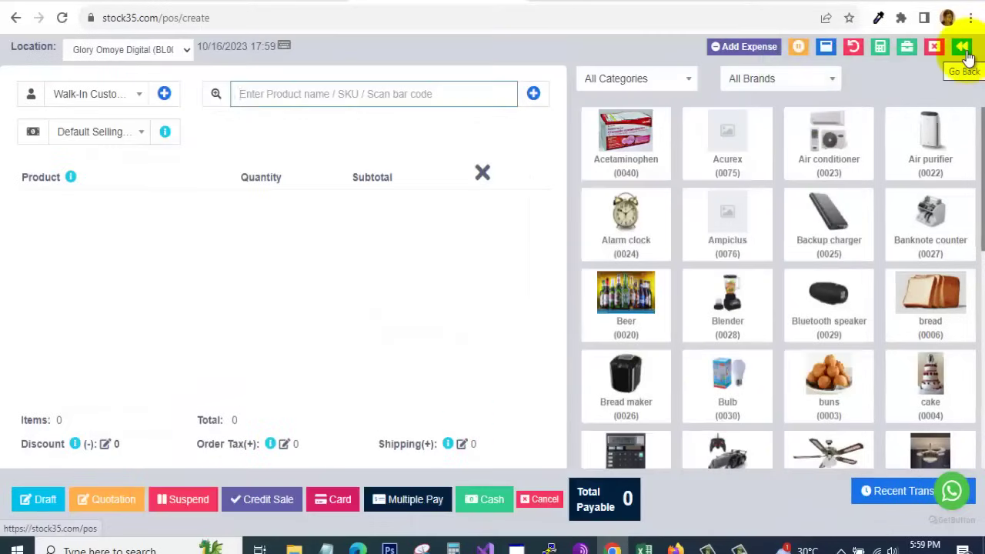
Check the new cash sale in the POS list, then review the stock report's $75.7M closing stock.
click(964, 50)
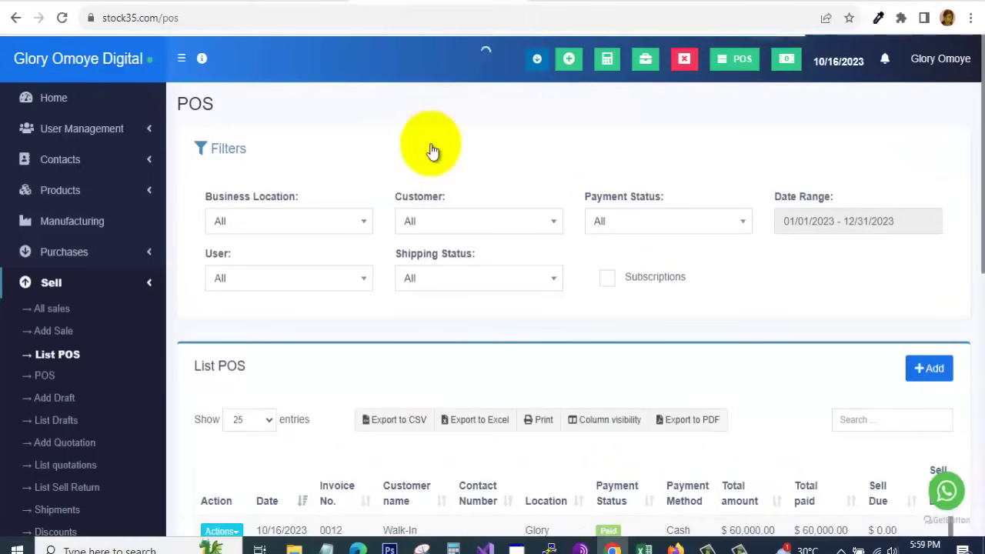
drag(972, 133, 972, 254)
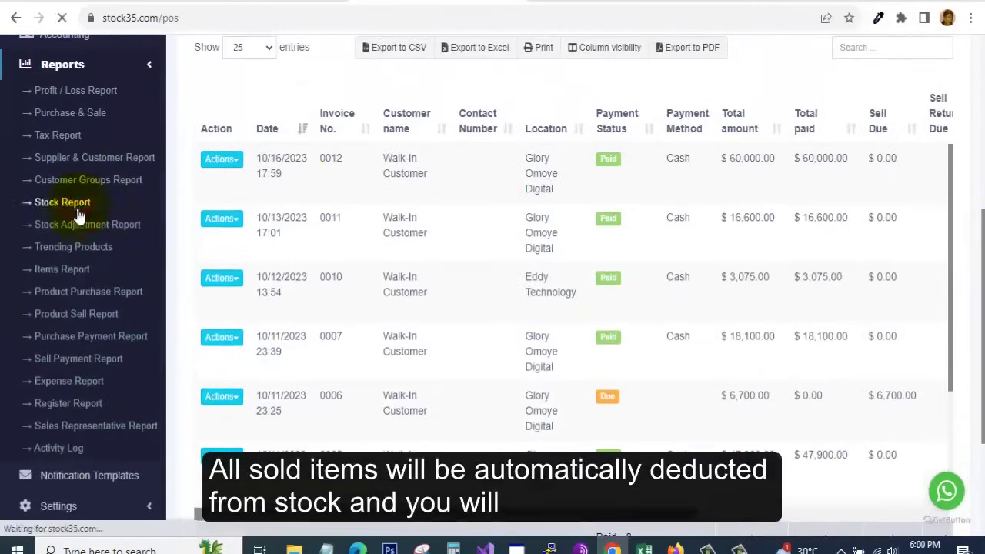
click(62, 202)
drag(974, 159, 981, 217)
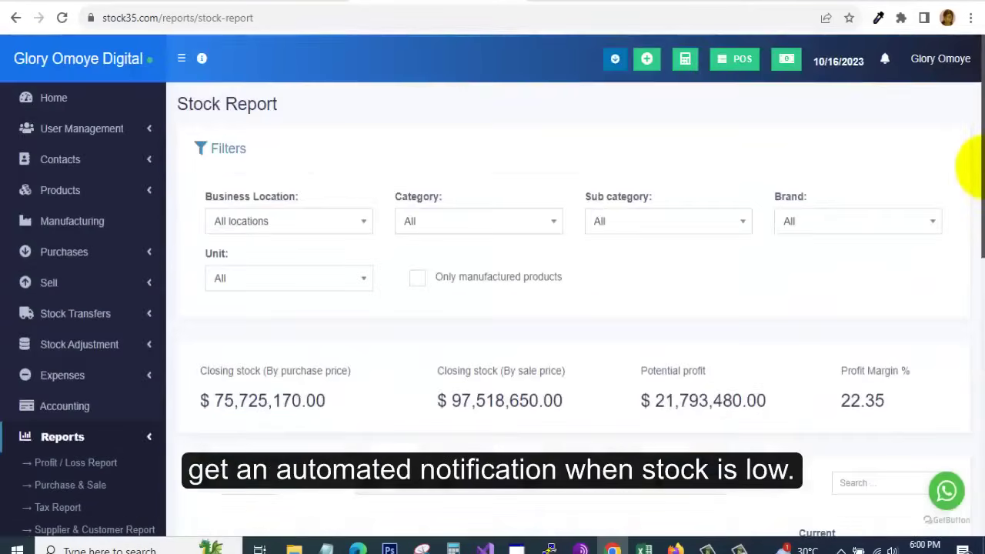
scroll(485, 417, down, 2)
scroll(65, 121, down, 5)
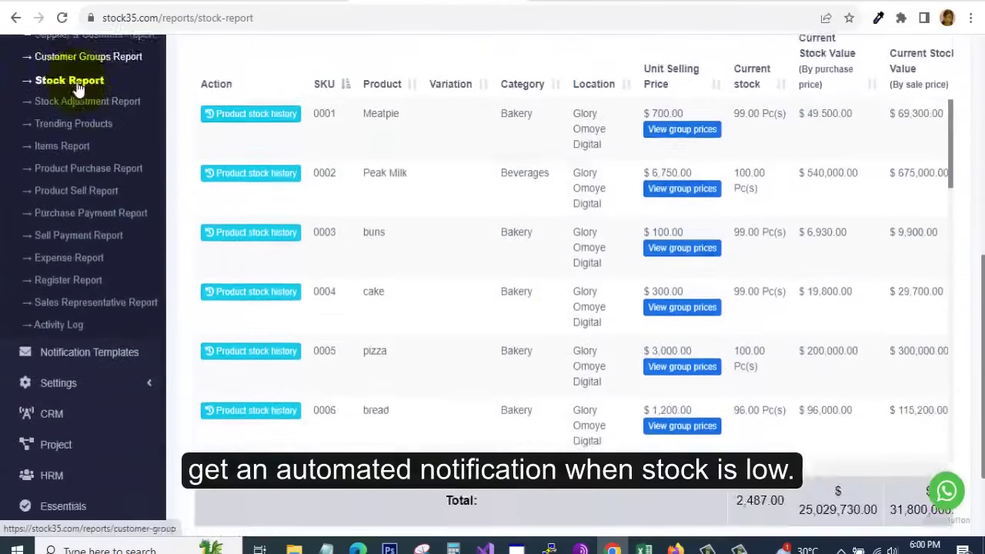
scroll(121, 130, up, 3)
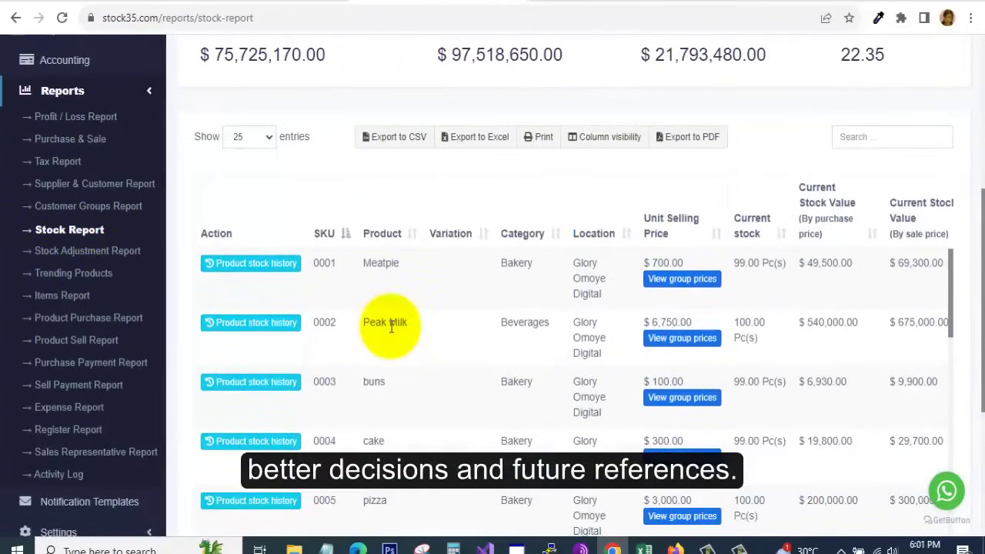
drag(971, 223, 973, 207)
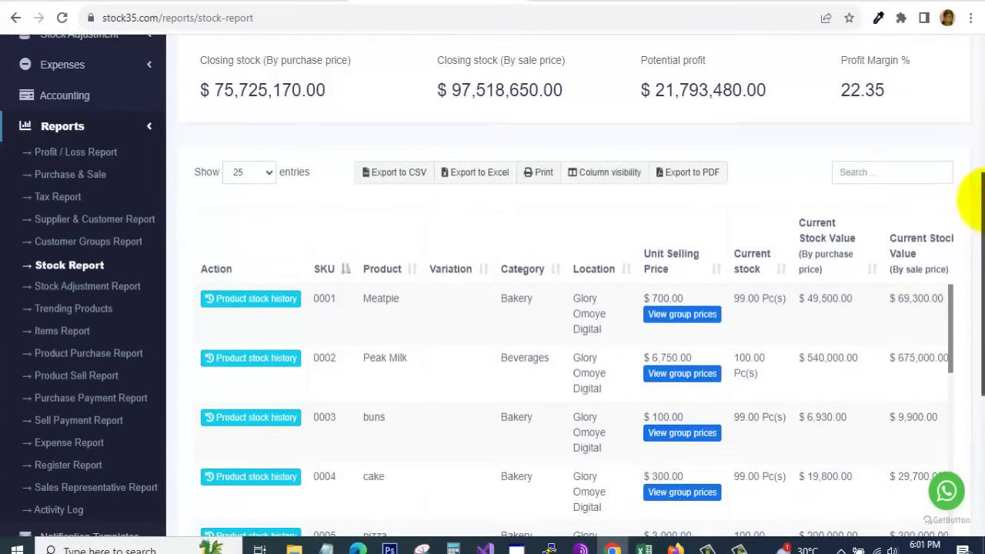
mouse_move(972, 208)
mouse_down()
mouse_move(974, 276)
mouse_move(979, 77)
mouse_up()
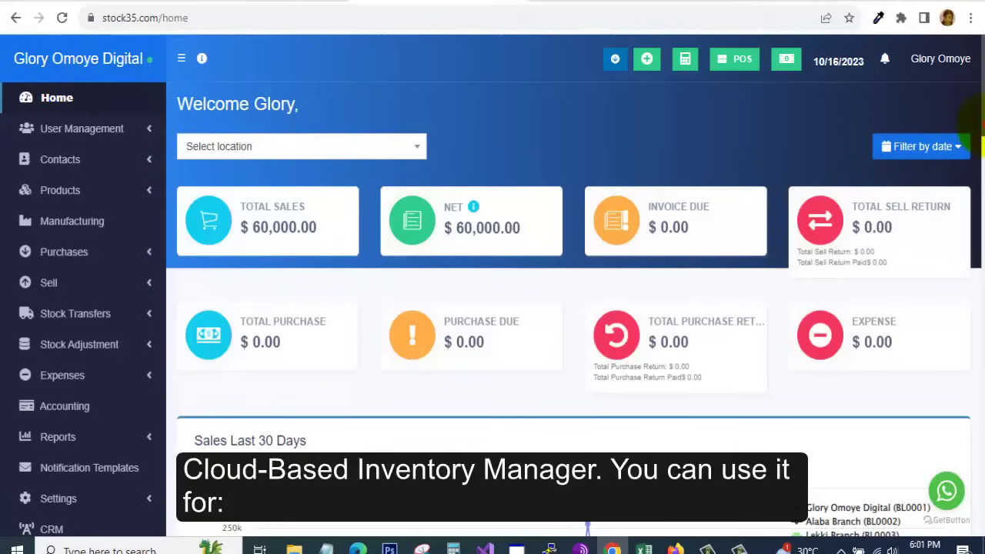
Look over the accounting dashboard, scrolling through its figures.
scroll(66, 231, down, 4)
click(66, 72)
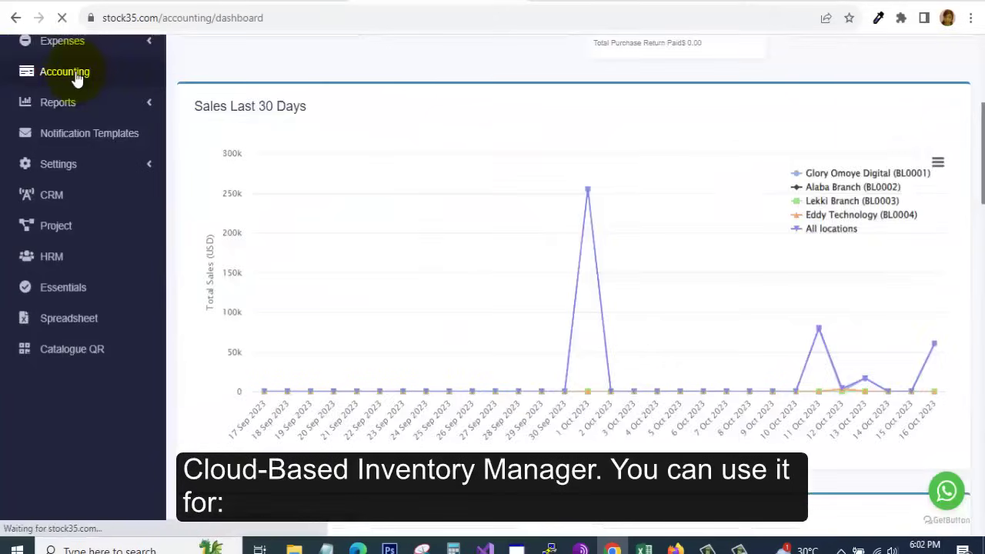
scroll(846, 192, down, 4)
mouse_move(977, 218)
mouse_down()
mouse_move(967, 67)
mouse_move(967, 197)
mouse_up()
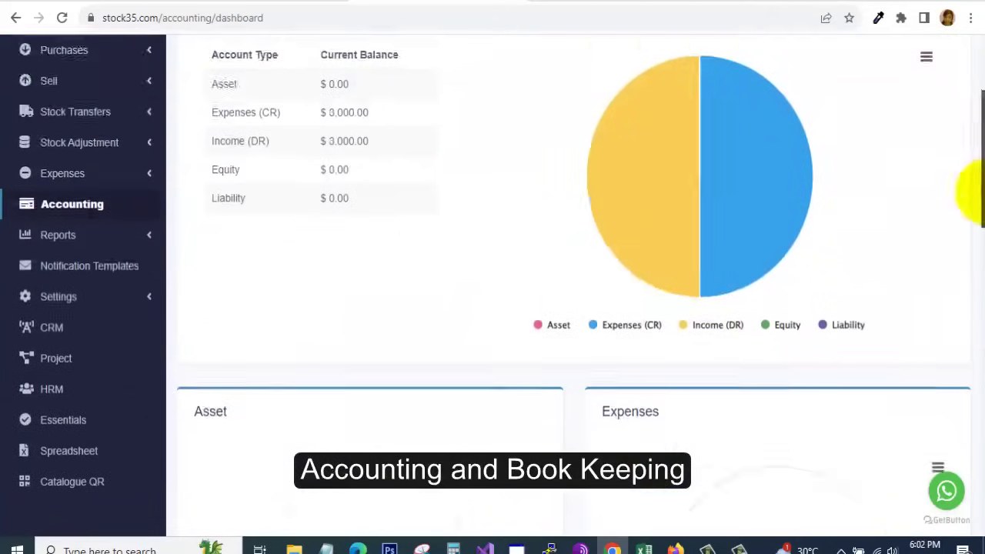
scroll(380, 242, down, 3)
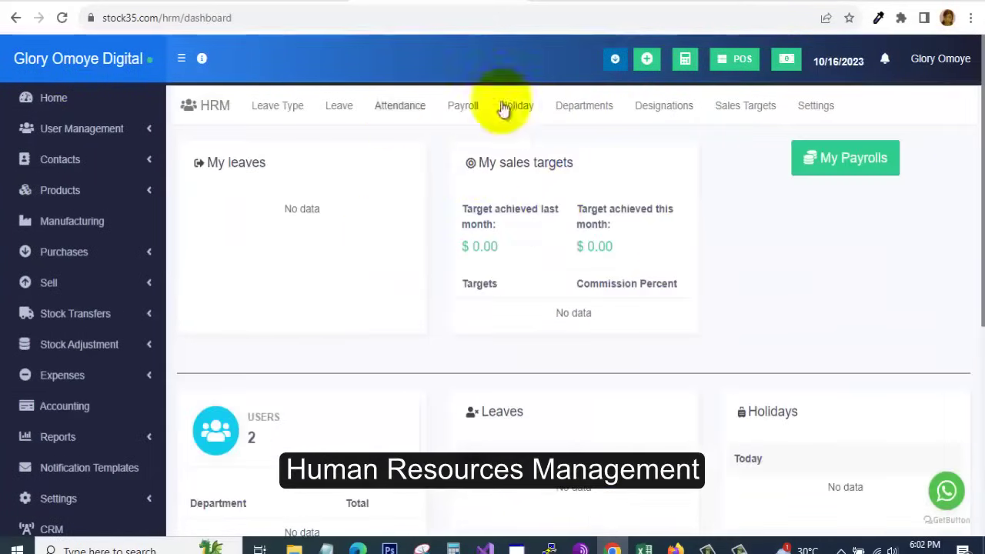
drag(981, 97, 974, 304)
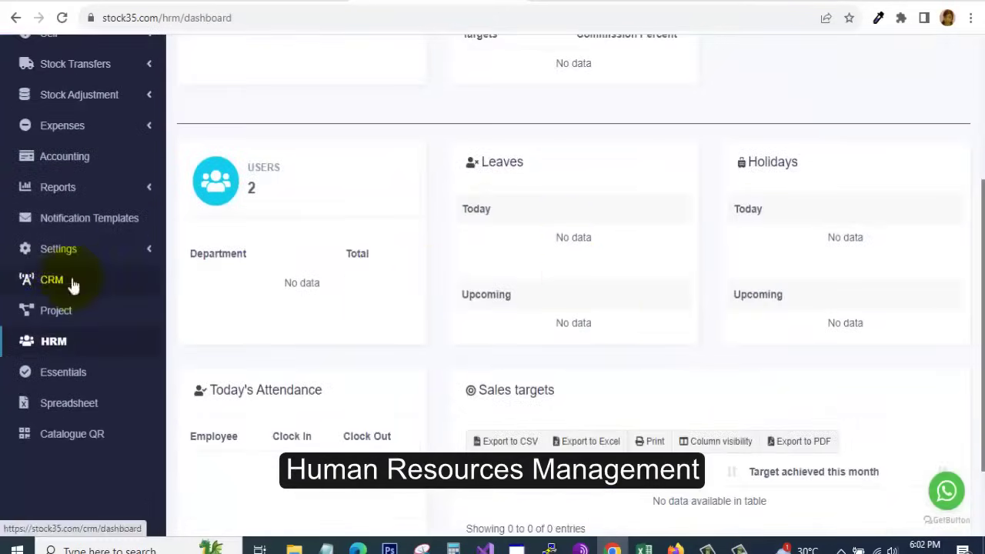
Look over the CRM dashboard, scrolling down through it.
click(79, 285)
scroll(967, 208, down, 2)
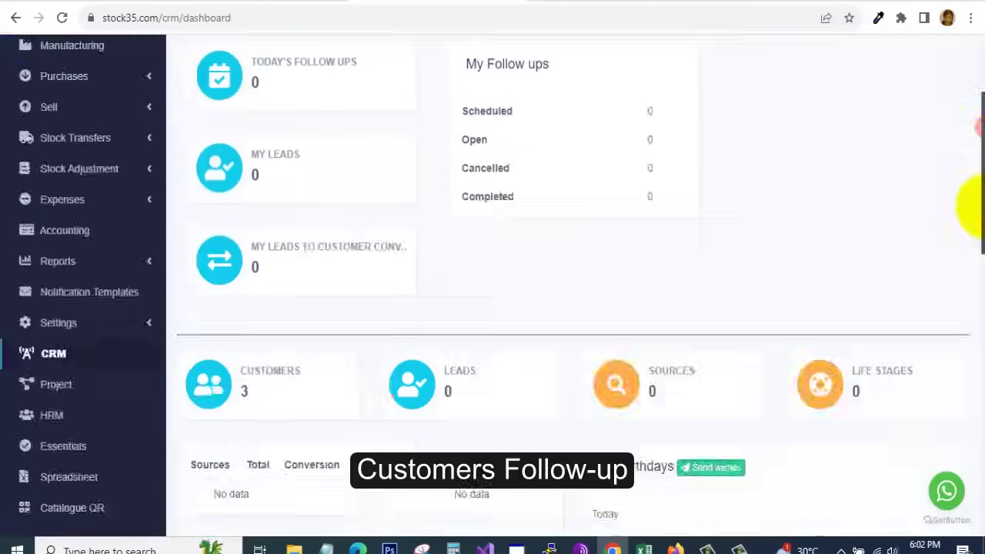
scroll(908, 226, down, 2)
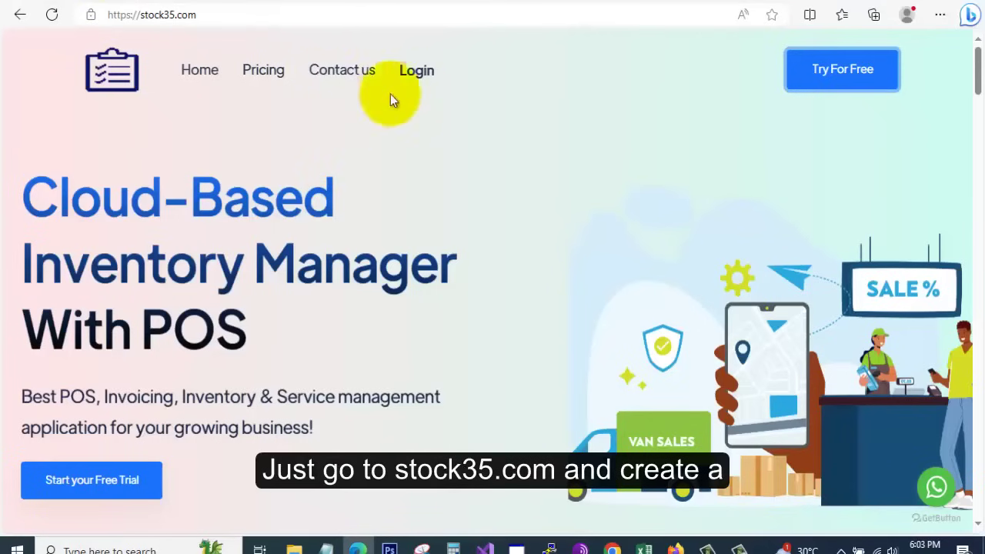
Scroll the stock35.com landing page to the business-growth features section and back to the top.
mouse_move(979, 84)
mouse_down()
mouse_move(979, 418)
mouse_move(974, 48)
mouse_move(957, 56)
mouse_up()
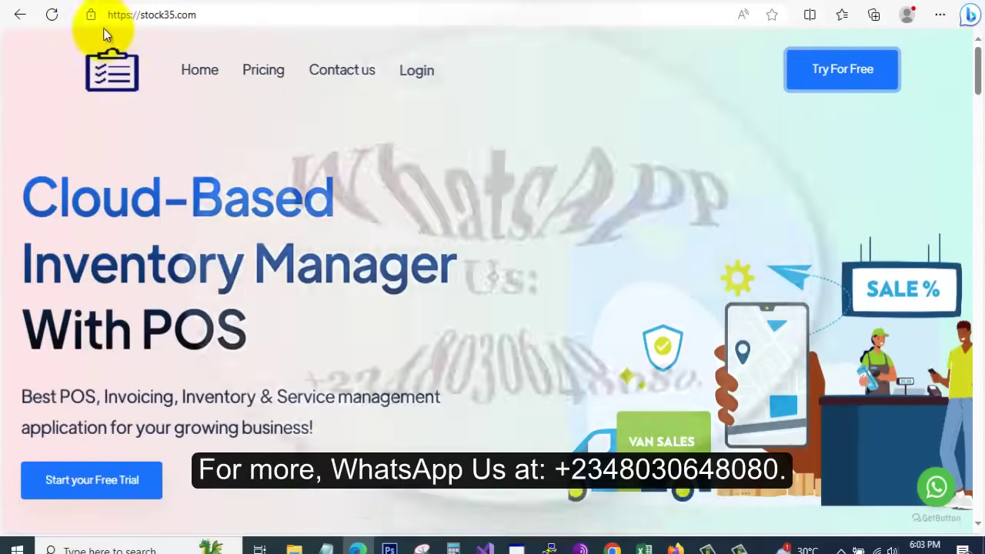